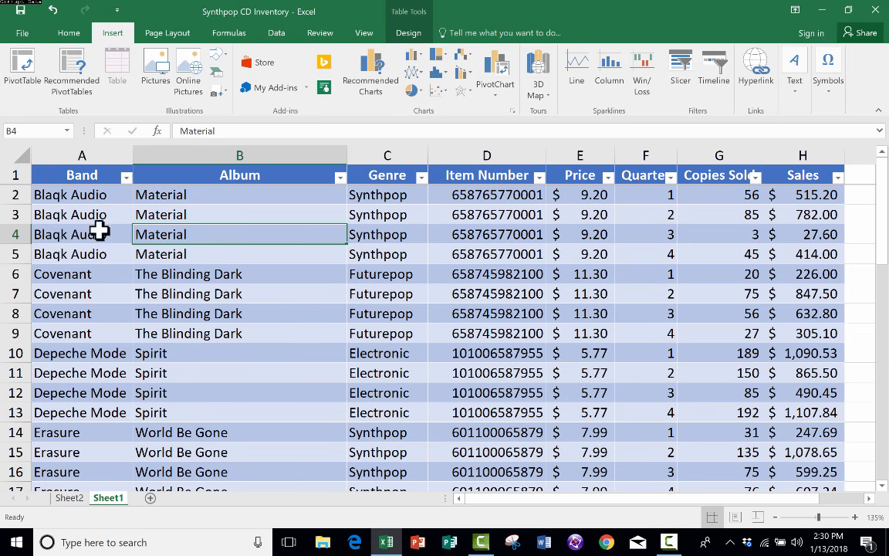
Bring up the recommended PivotTables for the CD inventory table and enlarge the dialog.
scroll(97, 231, "down", 6)
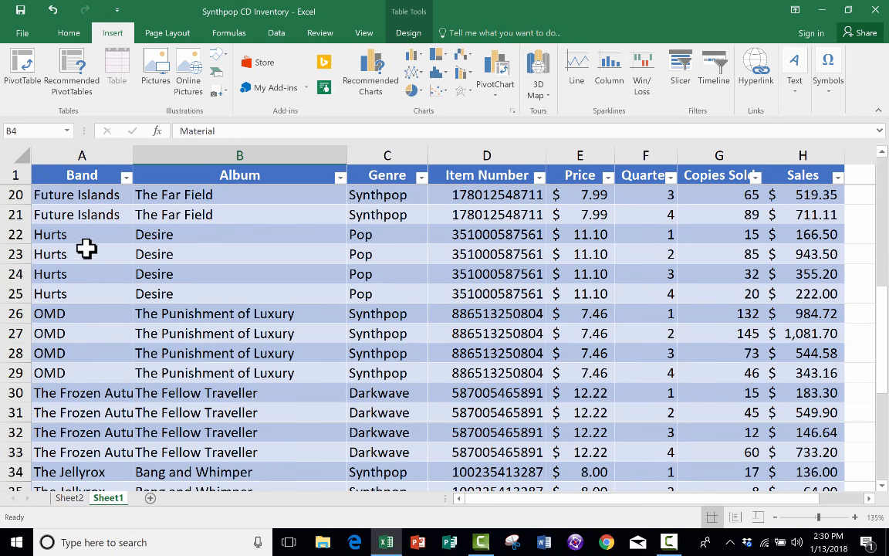
scroll(86, 251, "down", 6)
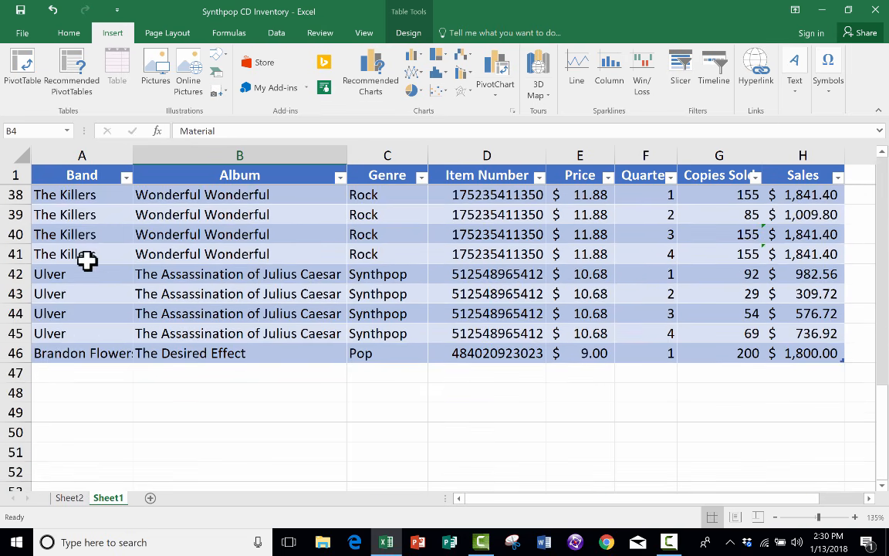
scroll(368, 294, "up", 12)
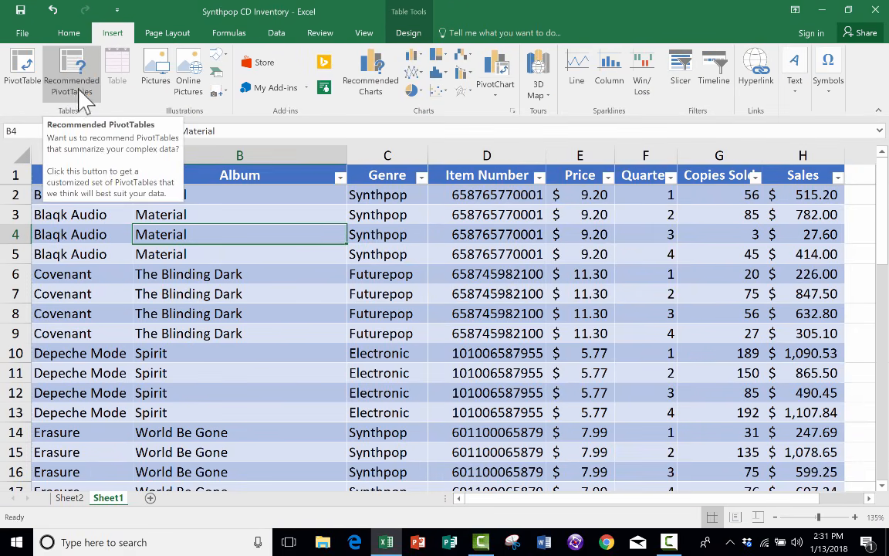
left_click(131, 154)
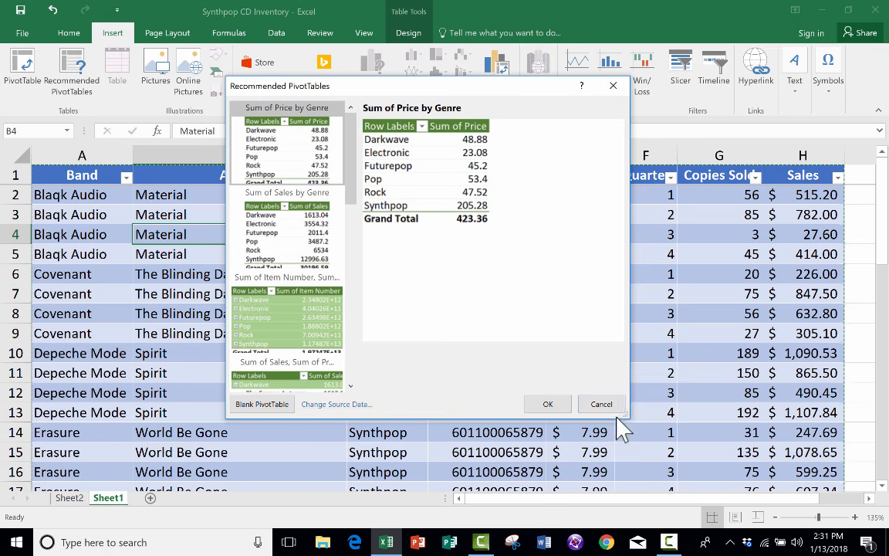
left_click_drag(625, 413, 721, 482)
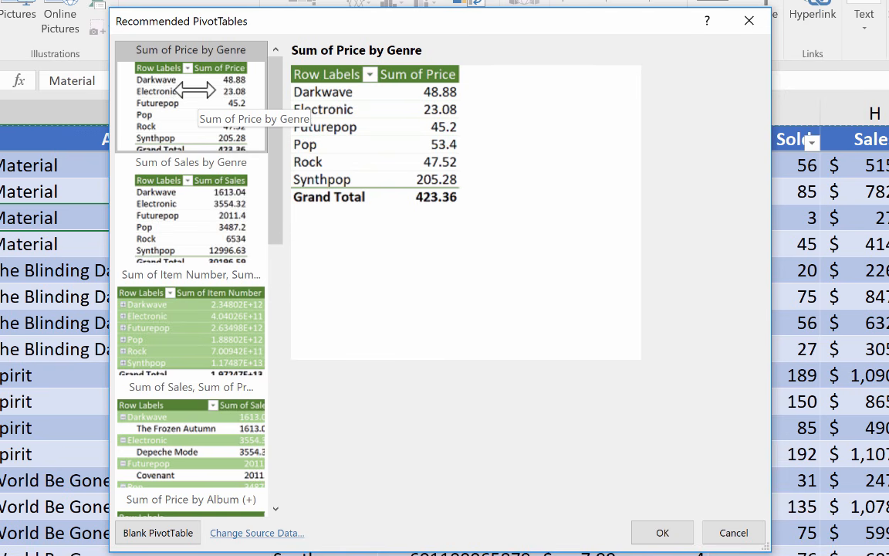
Preview the recommended PivotTables, including sales by genre, price by quarter, copies sold by band and quarter by band.
left_click(151, 193)
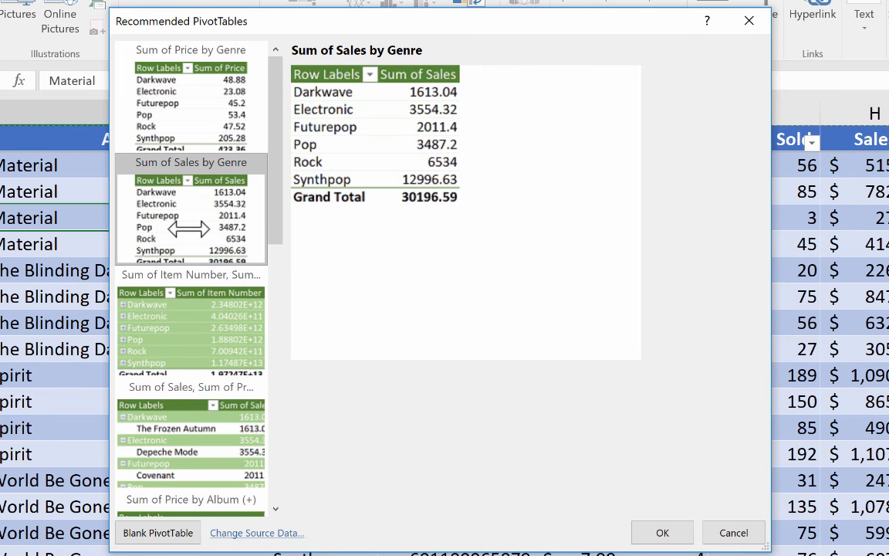
left_click(215, 327)
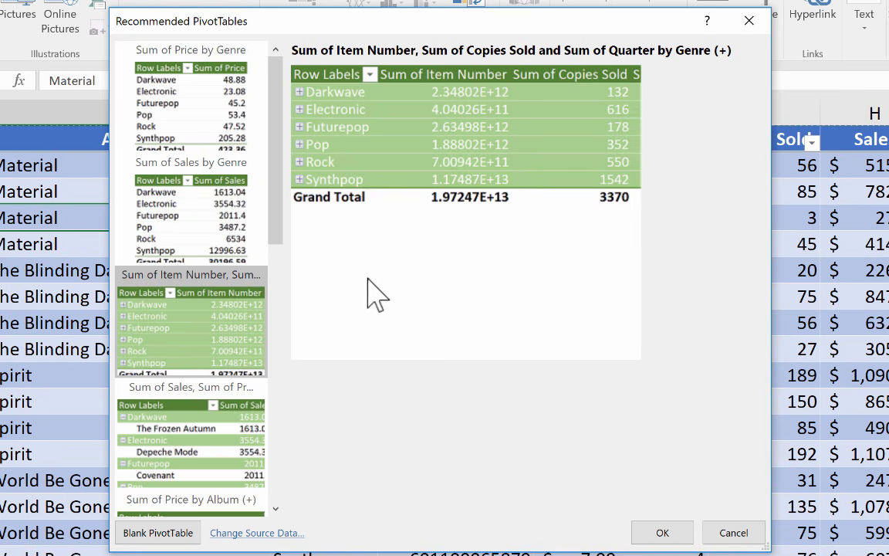
scroll(224, 340, "down", 6)
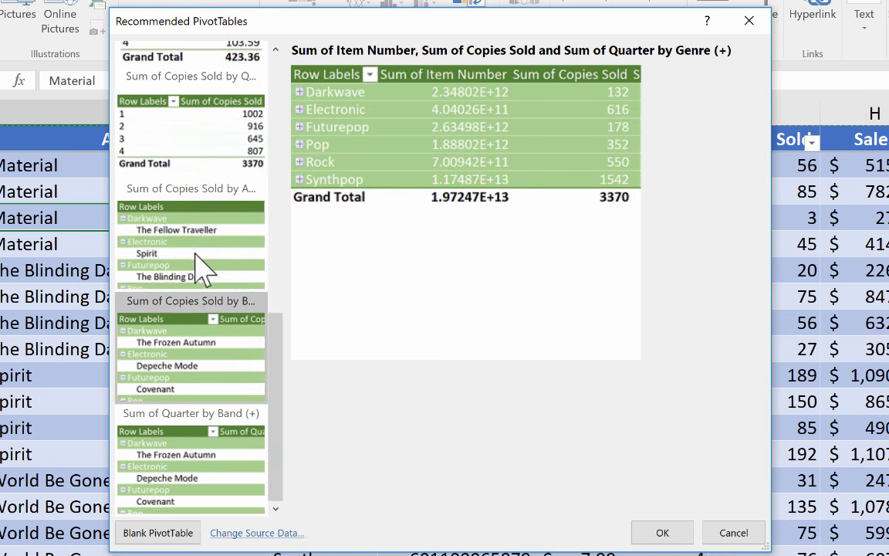
scroll(198, 207, "up", 6)
left_click(205, 432)
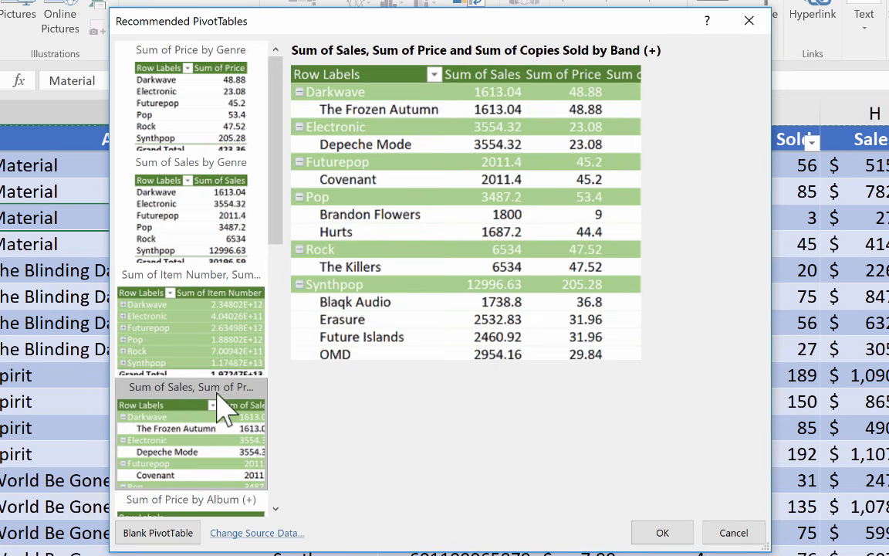
scroll(216, 420, "down", 3)
left_click(204, 353)
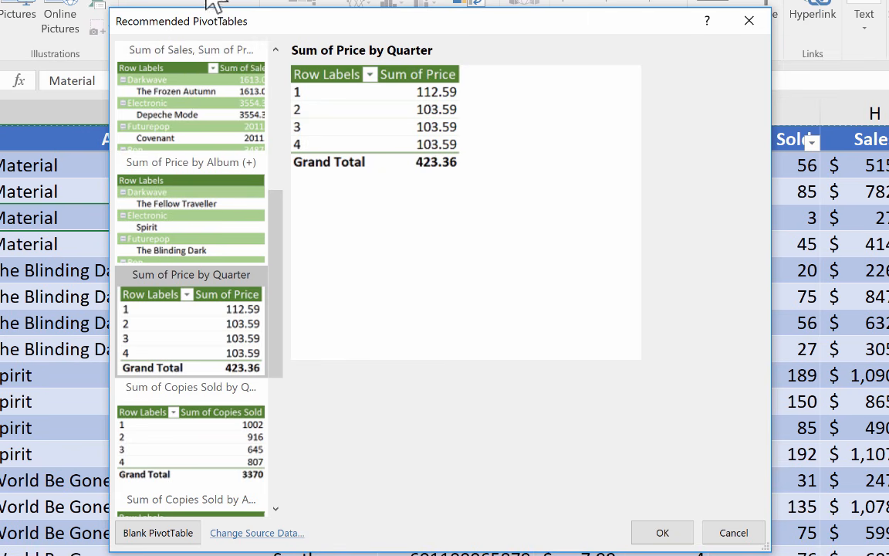
scroll(199, 359, "down", 3)
left_click(198, 362)
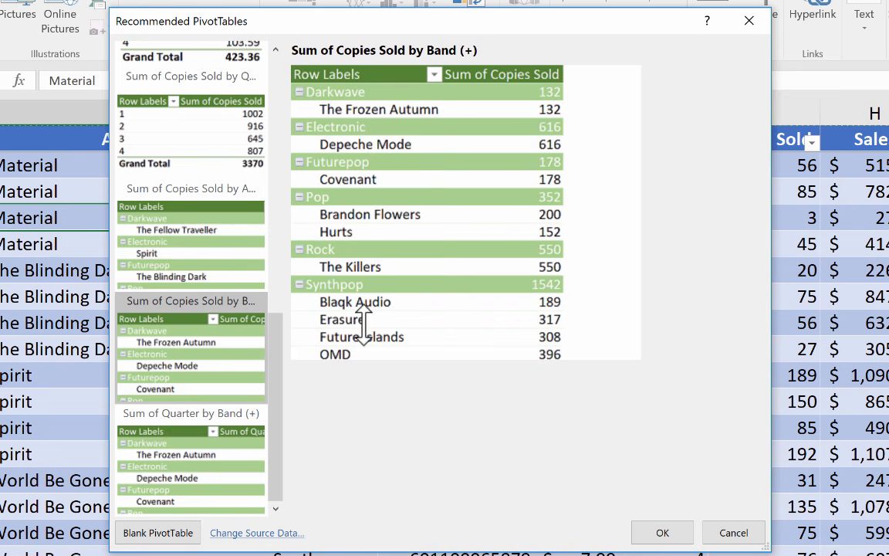
left_click(207, 471)
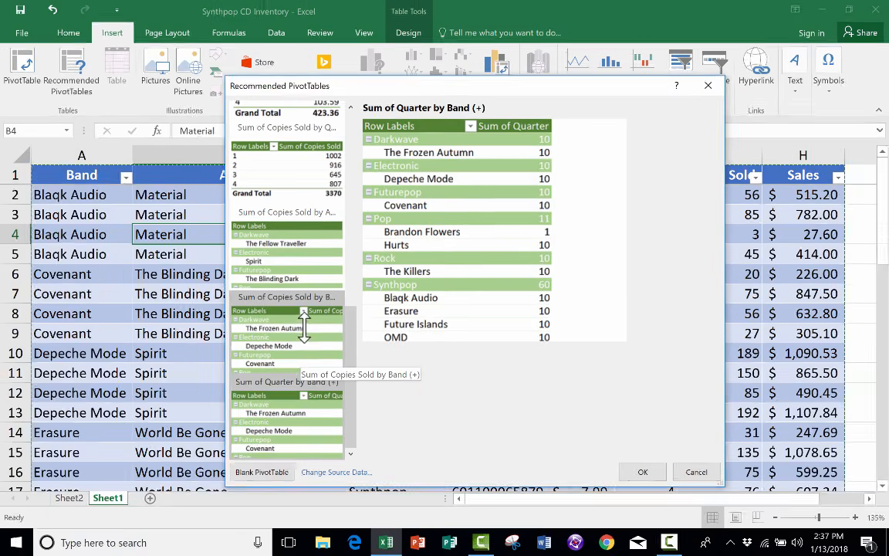
Insert the recommended Sum of Copies Sold by Band PivotTable.
left_click(210, 347)
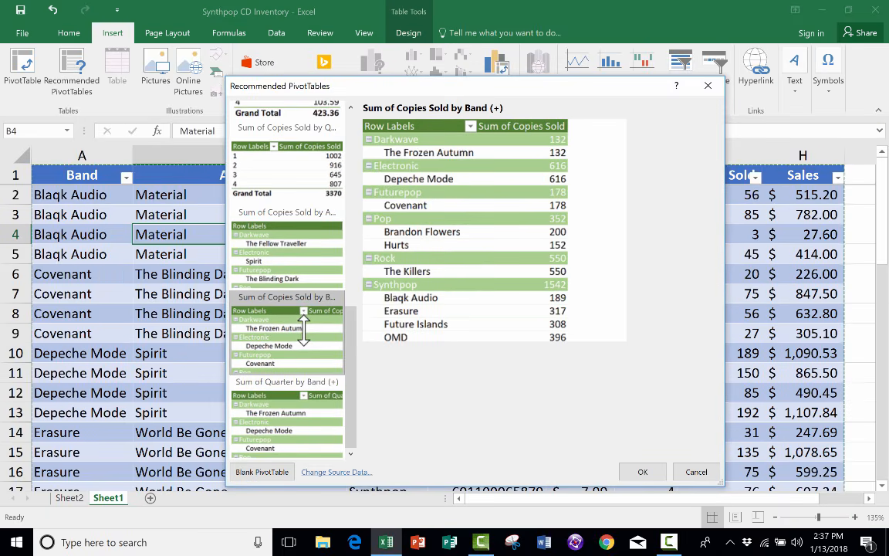
left_click(640, 471)
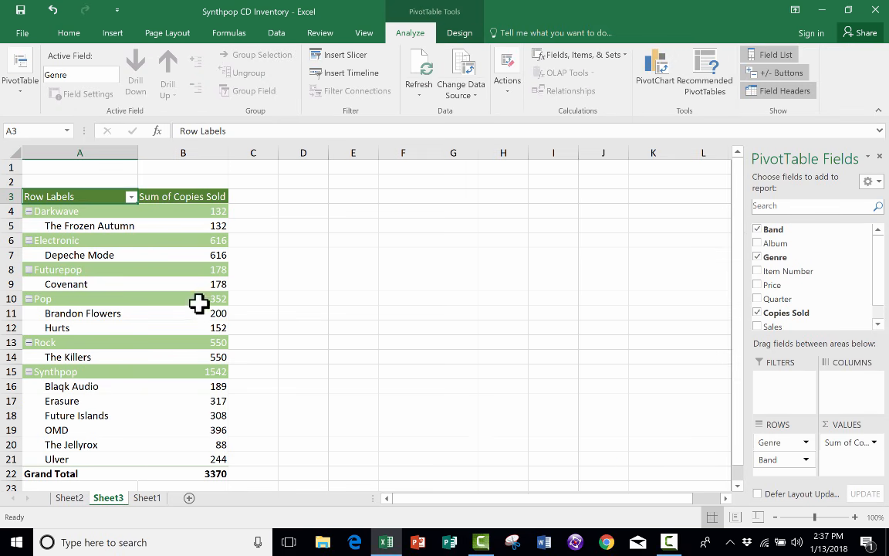
Add the Quarter field to the PivotTable's columns so copies sold are split by quarter.
scroll(209, 351, "down", 2)
scroll(207, 355, "up", 2)
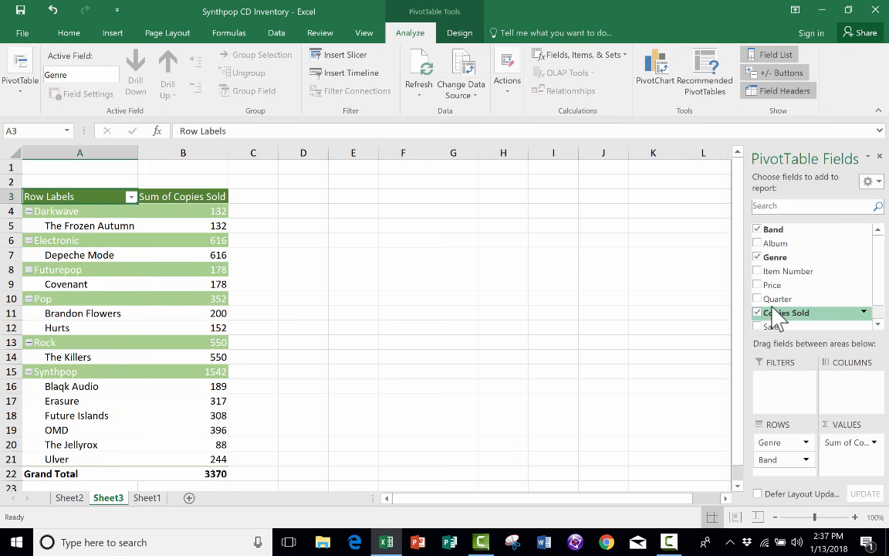
left_click_drag(772, 299, 821, 340)
left_click_drag(846, 390, 847, 386)
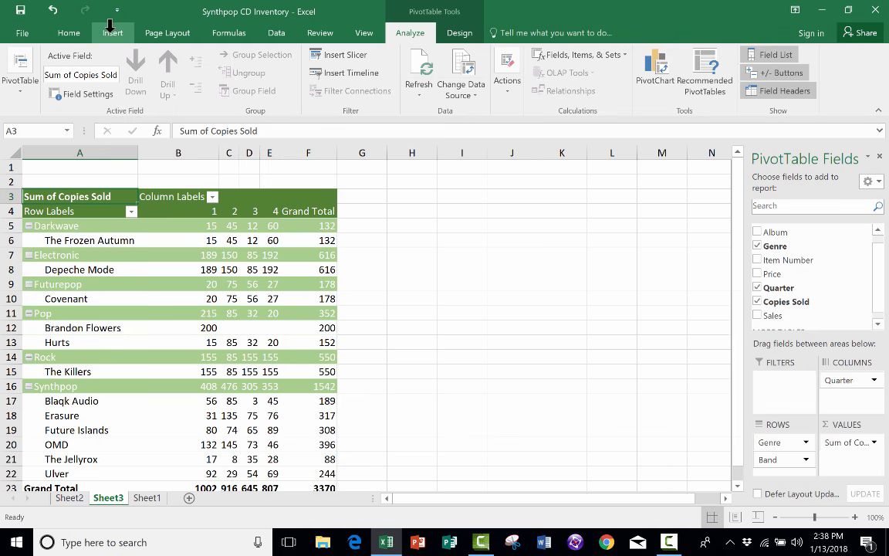
Return to the inventory table on Sheet1 and view the options for creating a PivotTable manually, without creating one.
left_click(113, 33)
left_click(145, 498)
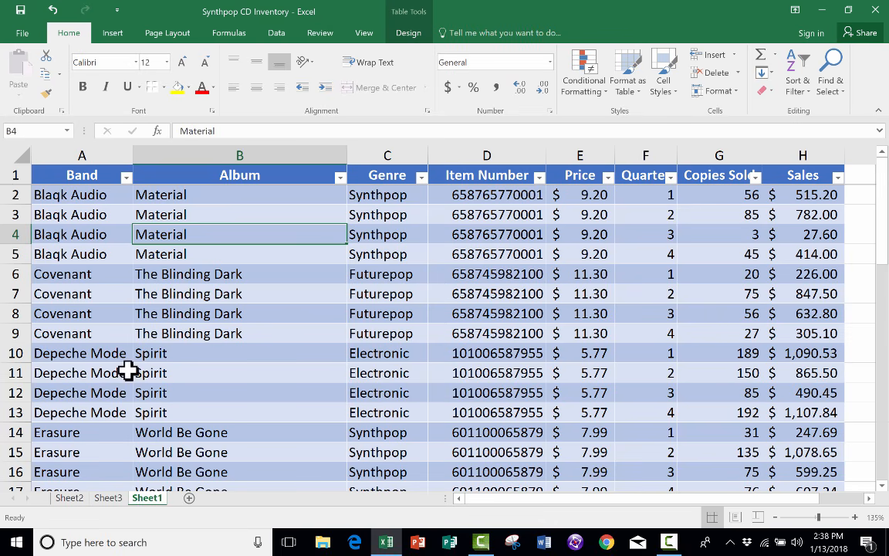
left_click(114, 32)
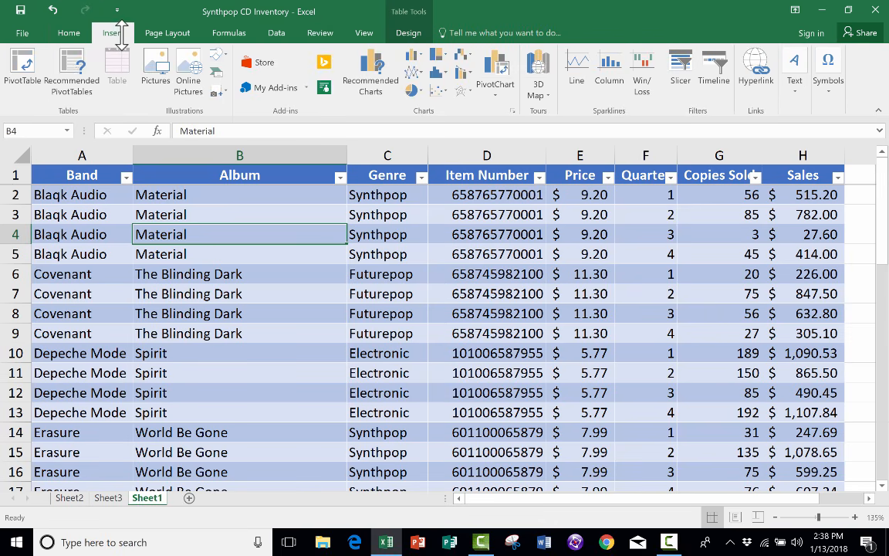
left_click(22, 68)
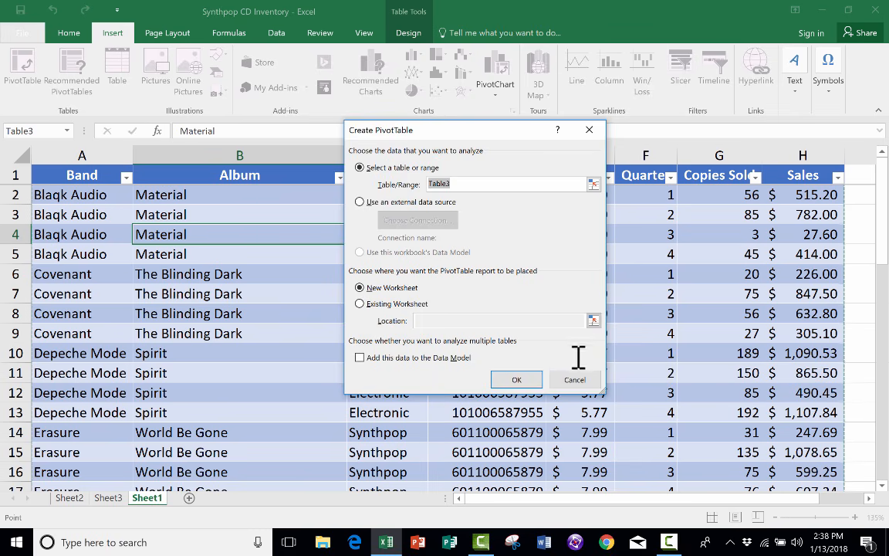
left_click(575, 379)
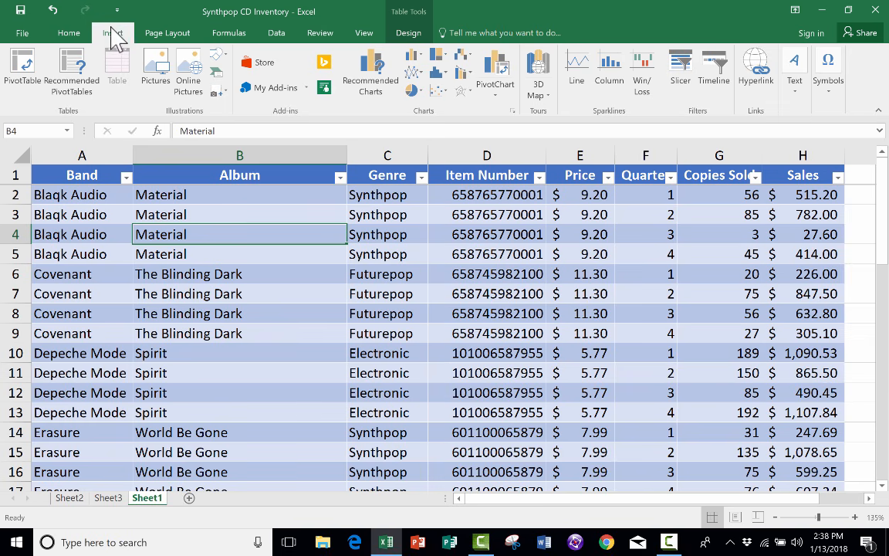
Preview the recommended PivotTables for copies sold by quarter, album and band, and close the recommendations without inserting one.
left_click(71, 77)
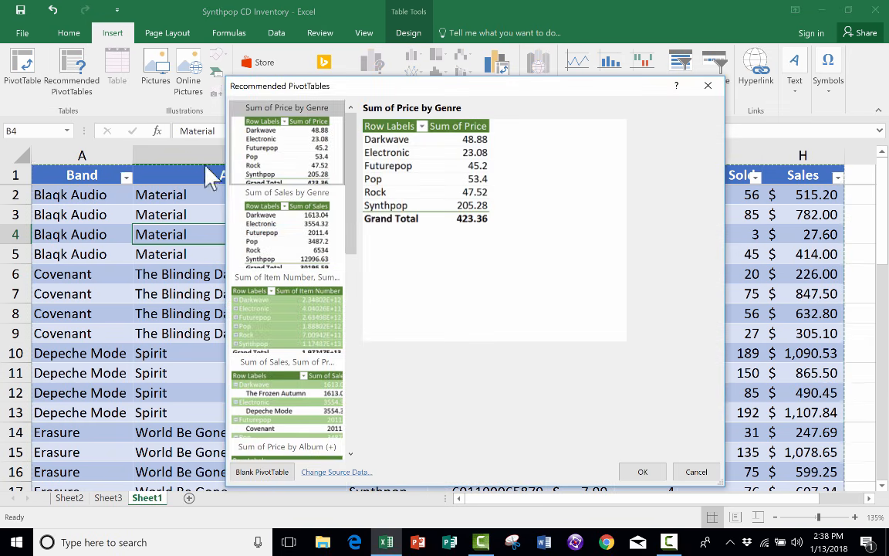
scroll(293, 208, "down", 3)
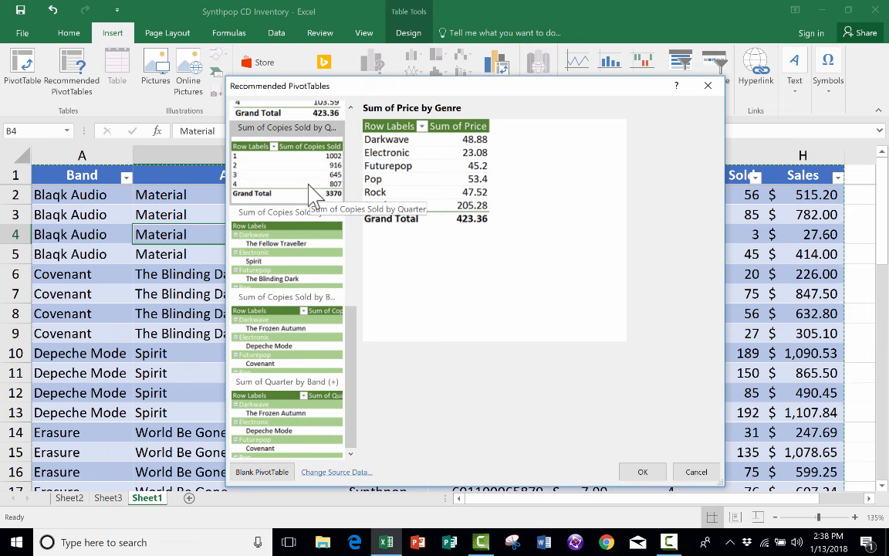
left_click(313, 203)
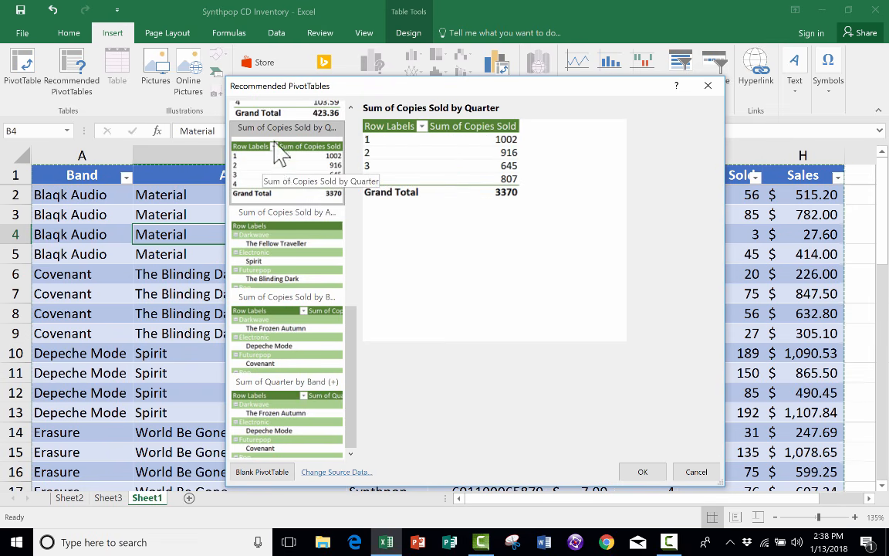
left_click(280, 257)
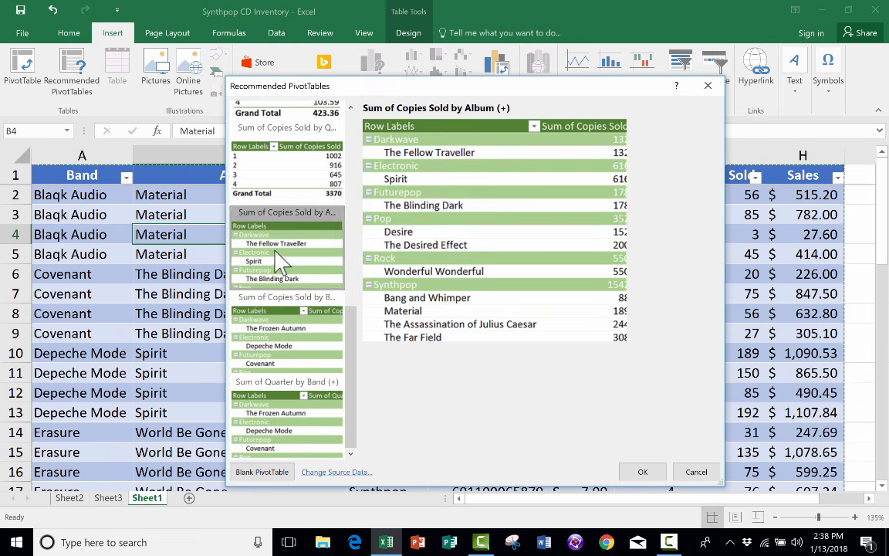
left_click(324, 359)
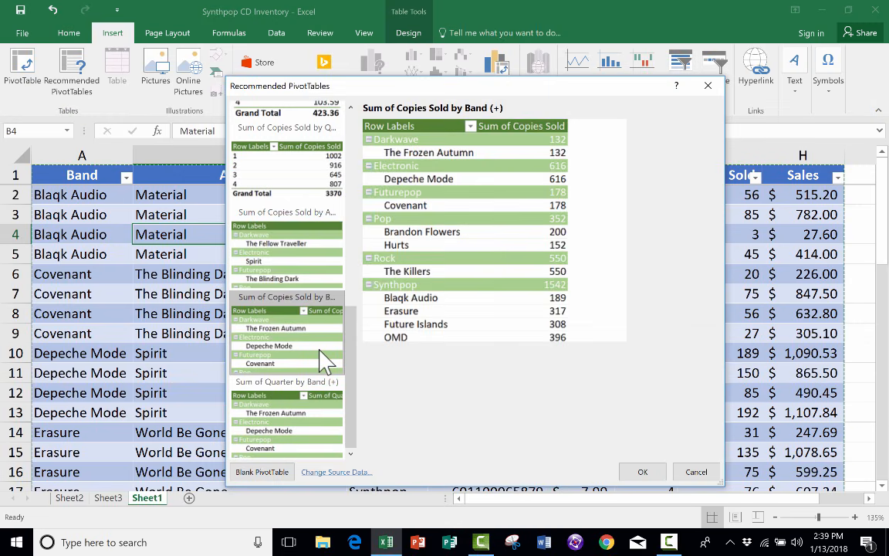
key("Escape")
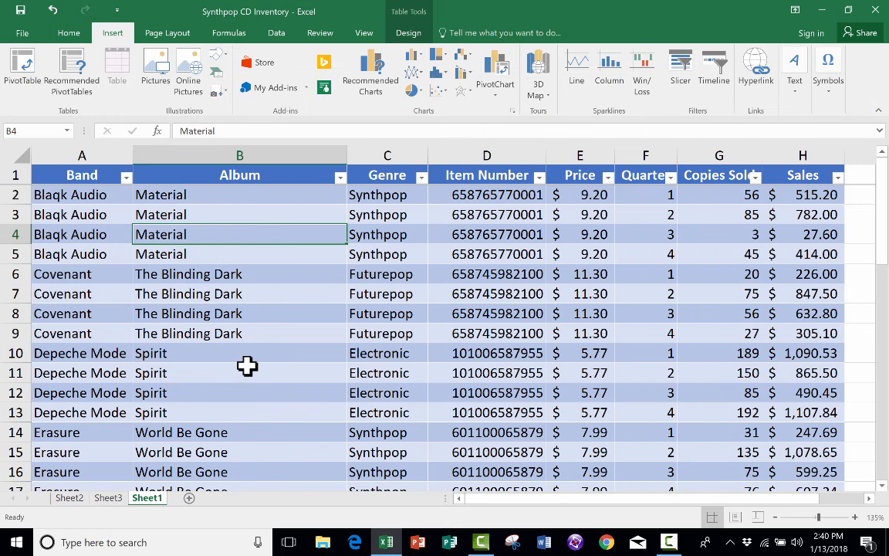
scroll(245, 349, "down", 10)
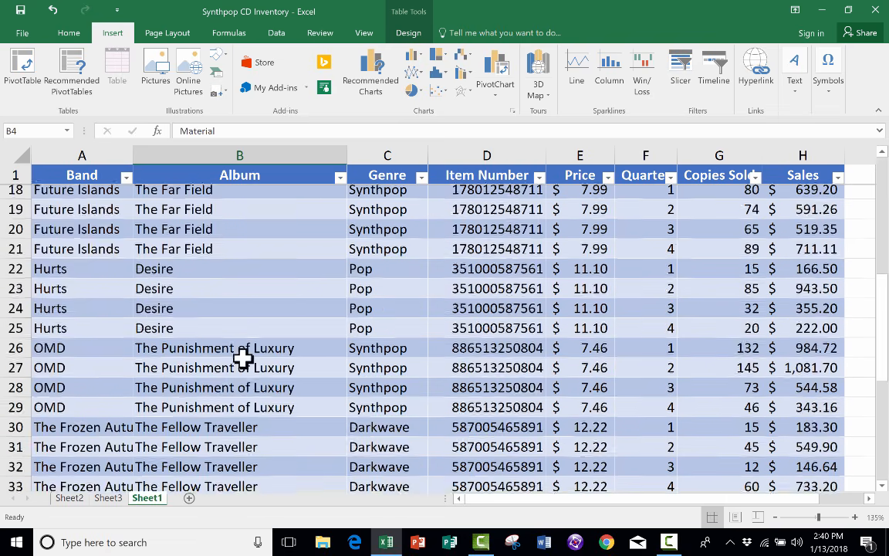
scroll(241, 362, "down", 2)
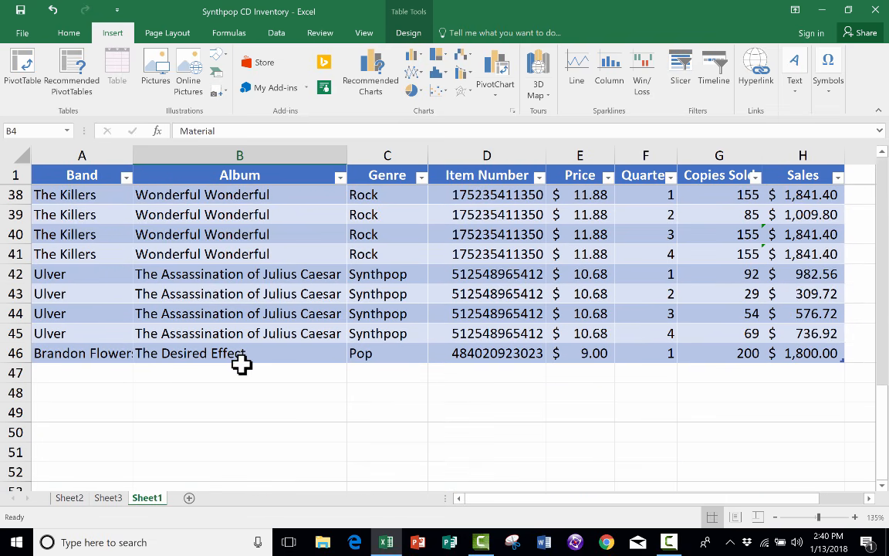